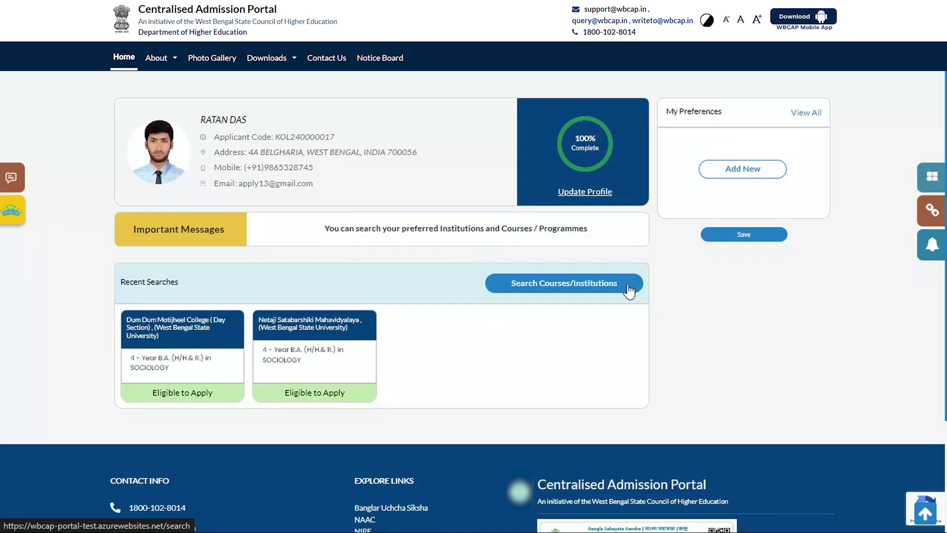
Step: Search the available courses by college/HEI for Bangabasi College
click(628, 290)
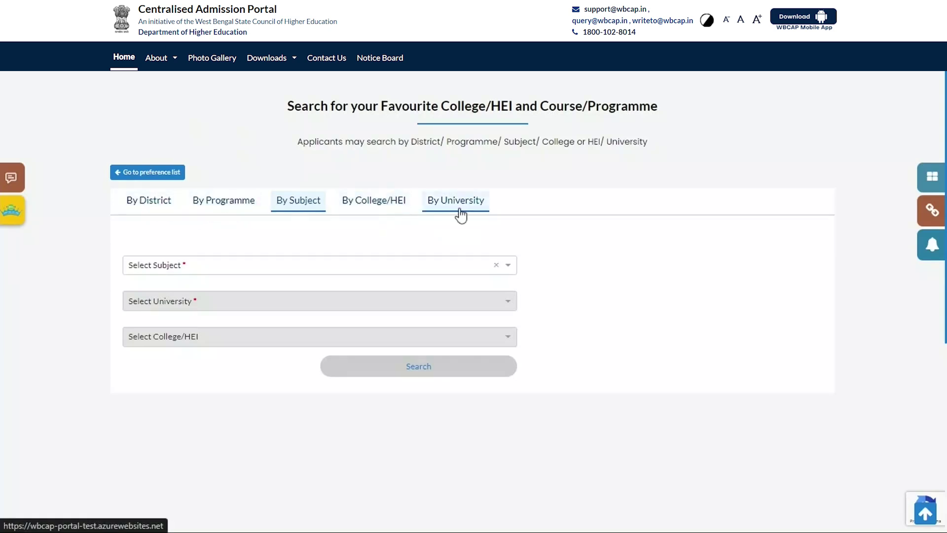
click(367, 206)
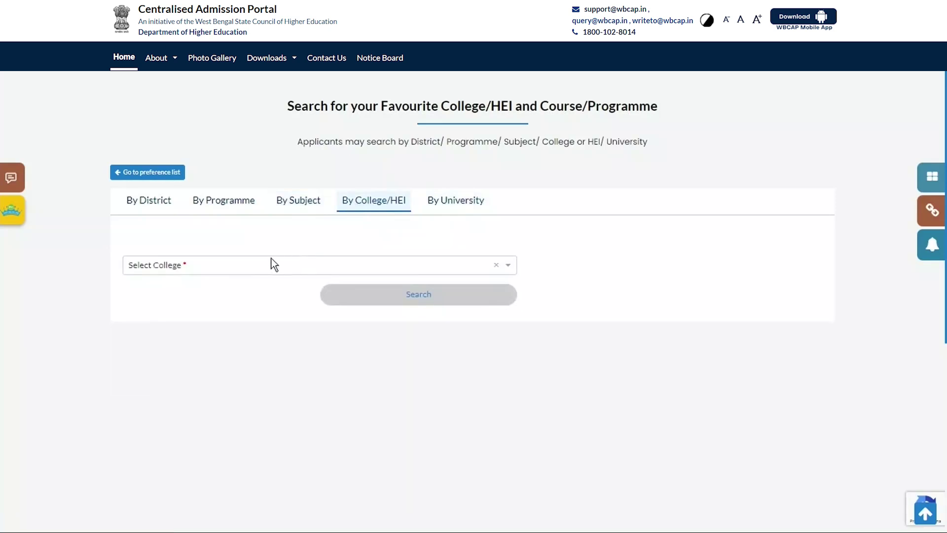
click(269, 269)
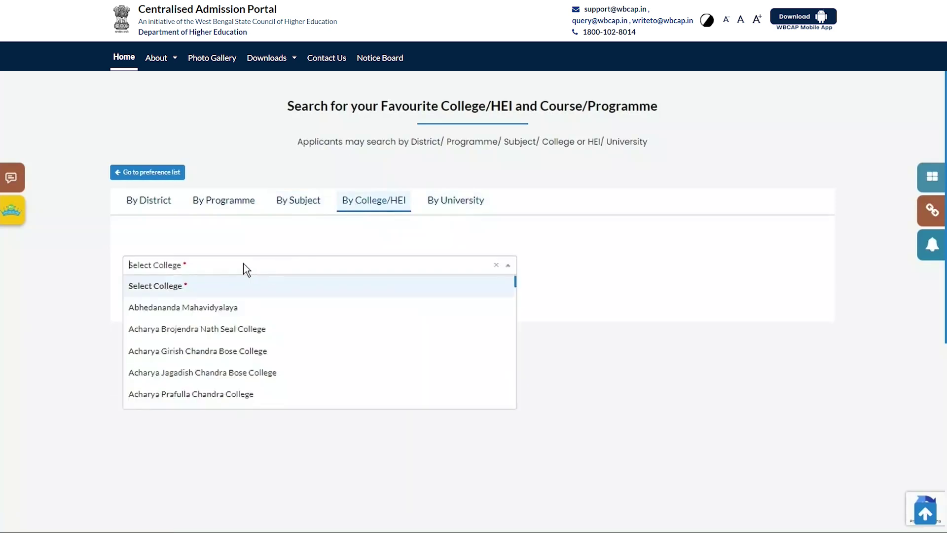
text(bangab)
click(216, 282)
click(366, 300)
Step: Check eligibility for the 4-year B.A. in Bengali at Bangabasi College
drag(945, 357, 945, 418)
drag(945, 340, 944, 264)
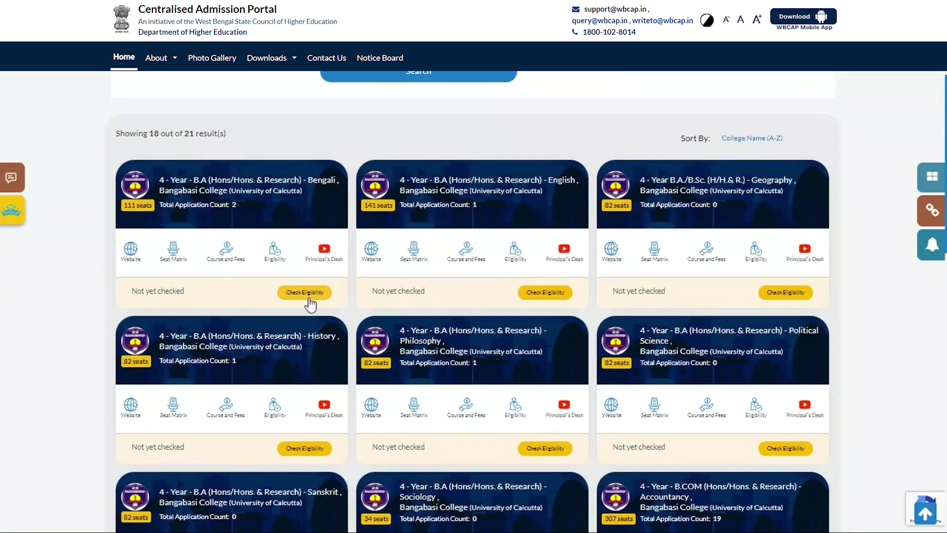
click(312, 296)
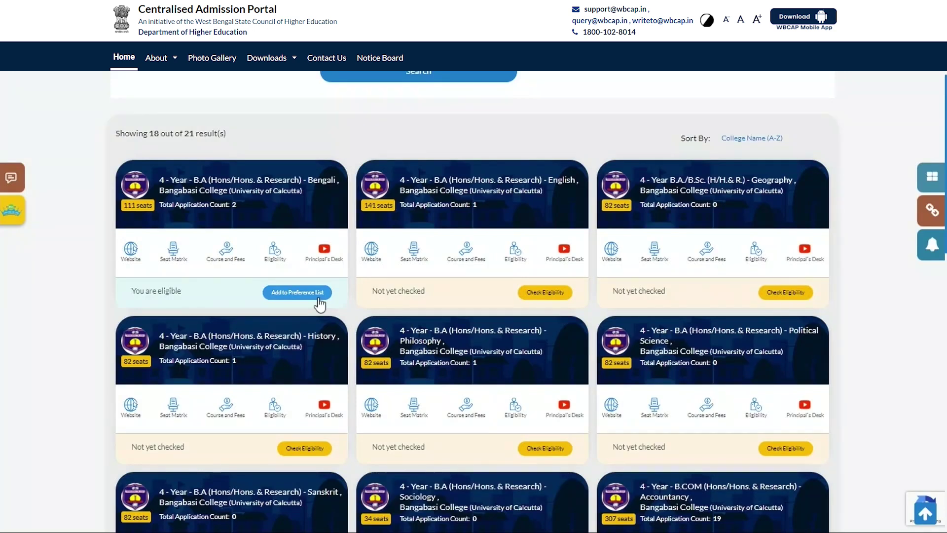
Step: Add the Bengali course as preference 1 with minors Political Science and Sociology, and continue searching
click(297, 292)
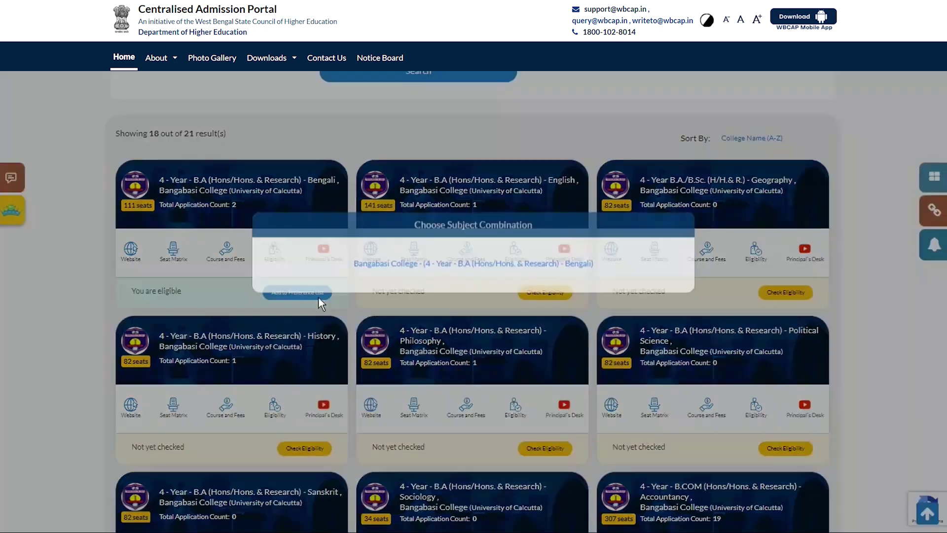
click(391, 296)
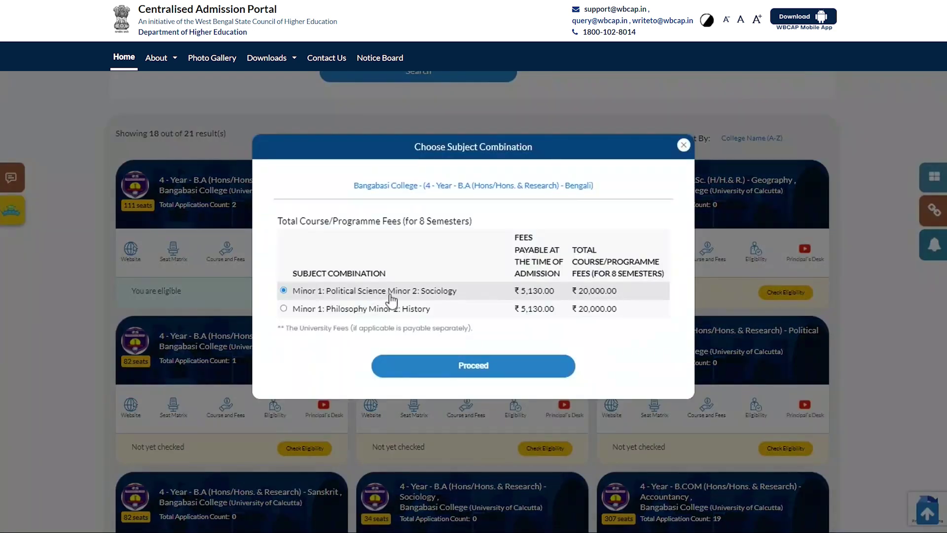
click(434, 367)
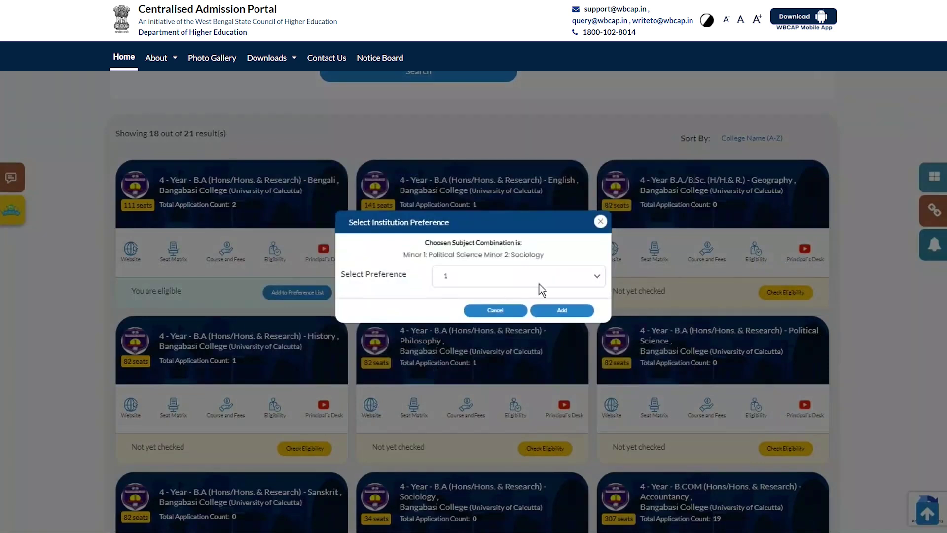
click(483, 280)
click(483, 292)
click(568, 311)
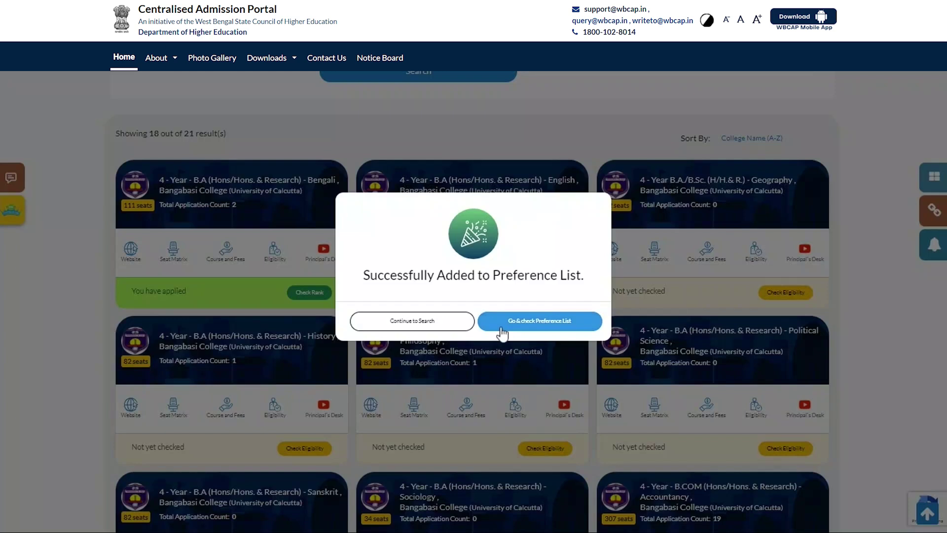
click(437, 328)
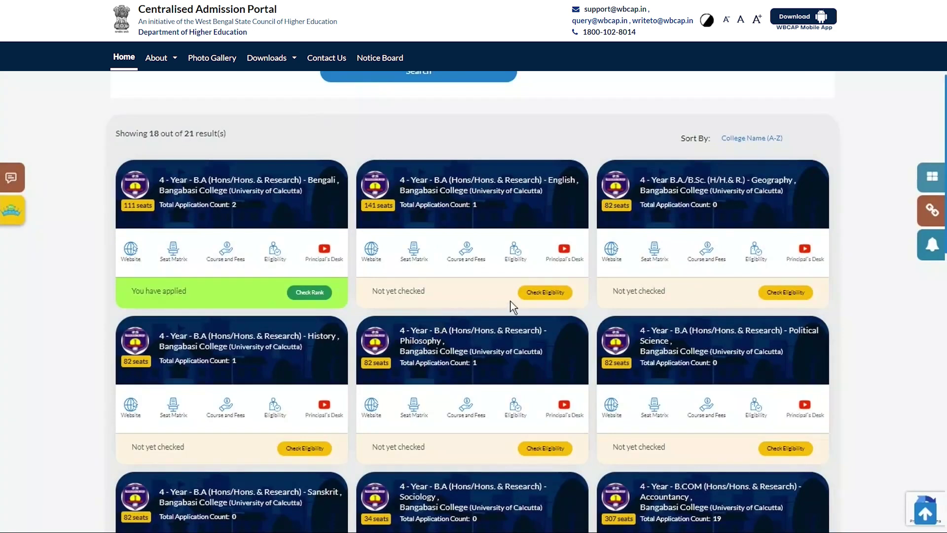
Step: Check eligibility for Bangabasi College's English course and add it as preference 2 with minors Political Science and Sociology
click(544, 296)
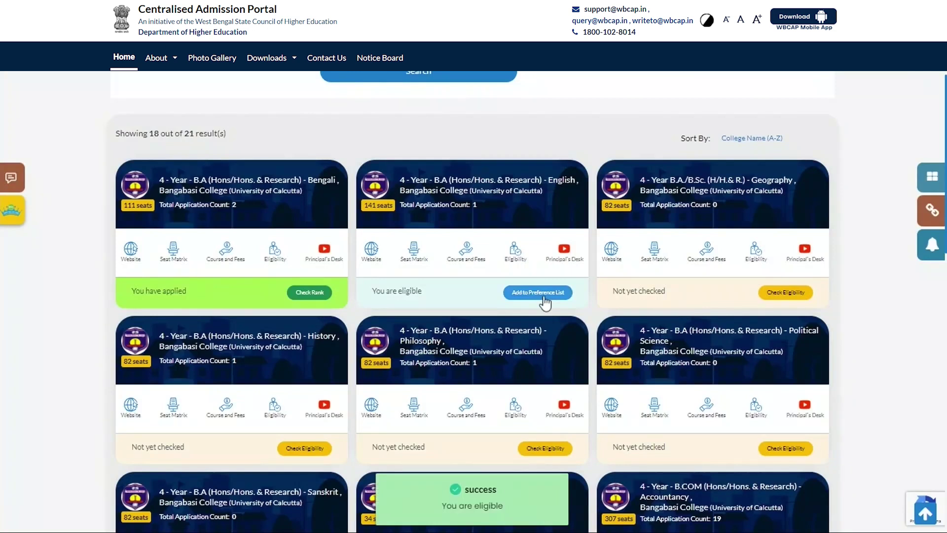
click(544, 294)
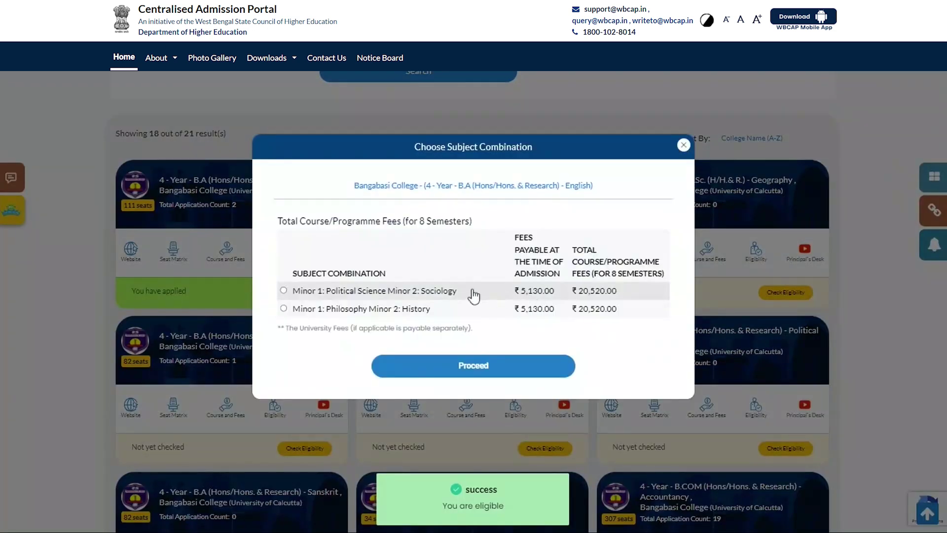
click(428, 294)
click(466, 366)
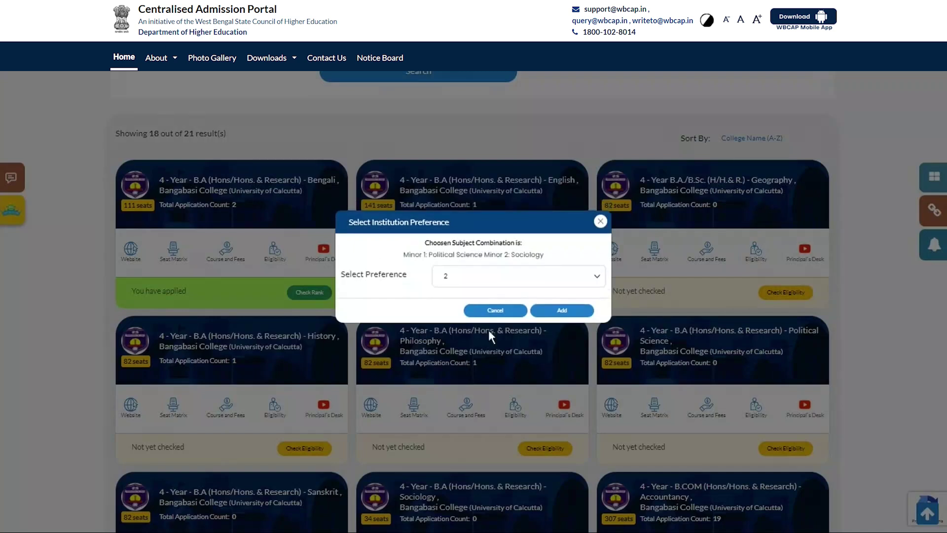
click(487, 281)
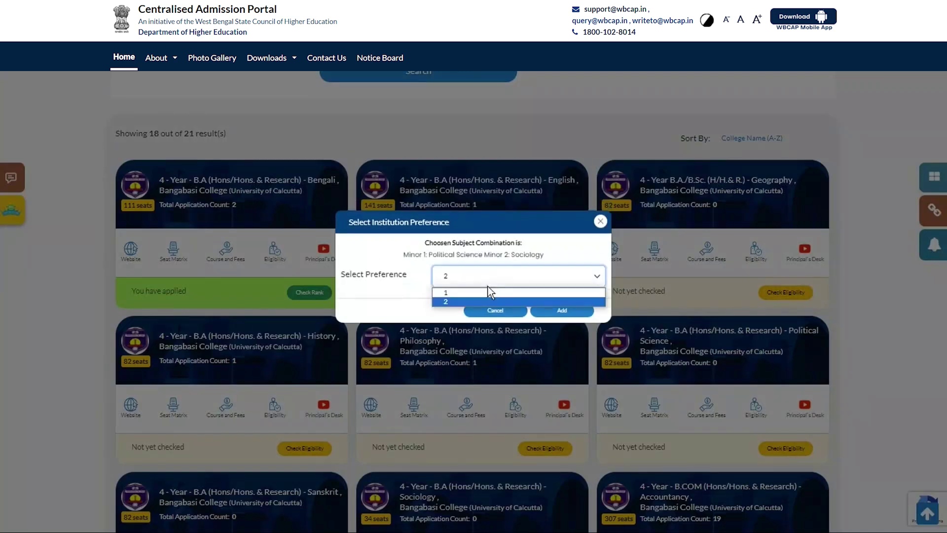
click(485, 299)
click(578, 315)
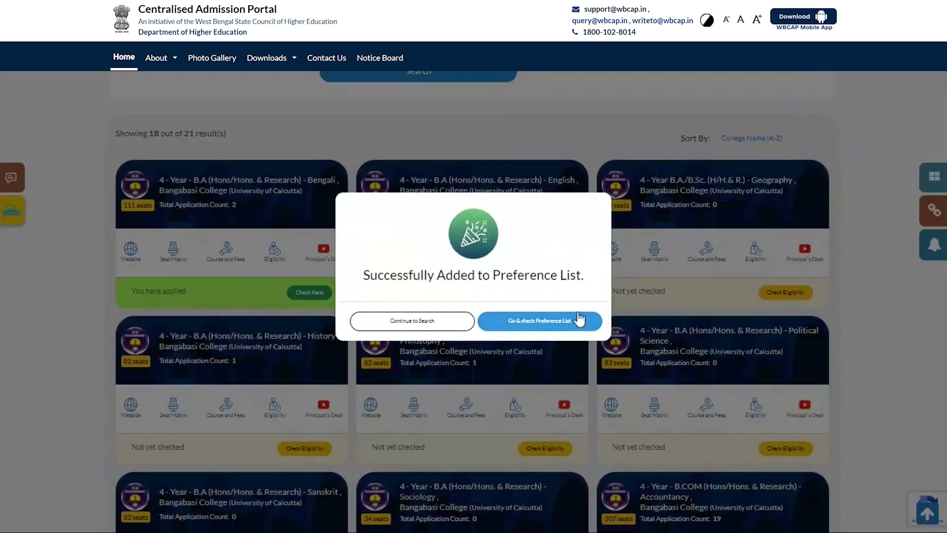
Step: Open the preference list and move the English course at Bangabasi College to preference 1
click(514, 325)
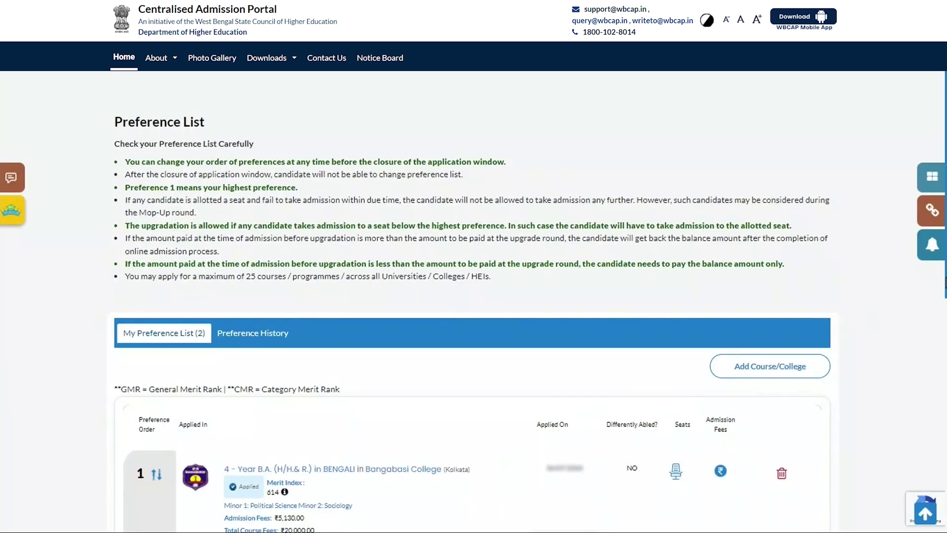
scroll(945, 354, down, 3)
drag(945, 354, 945, 414)
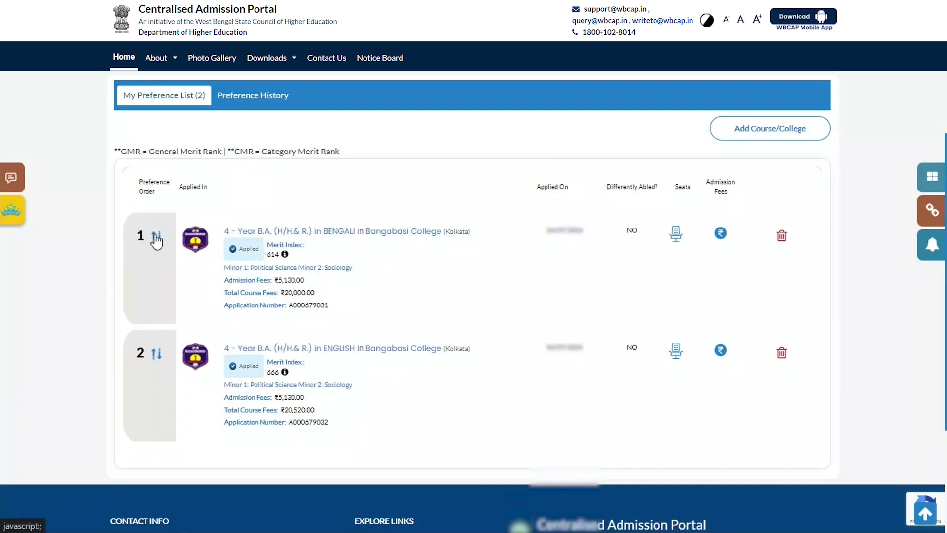
click(156, 360)
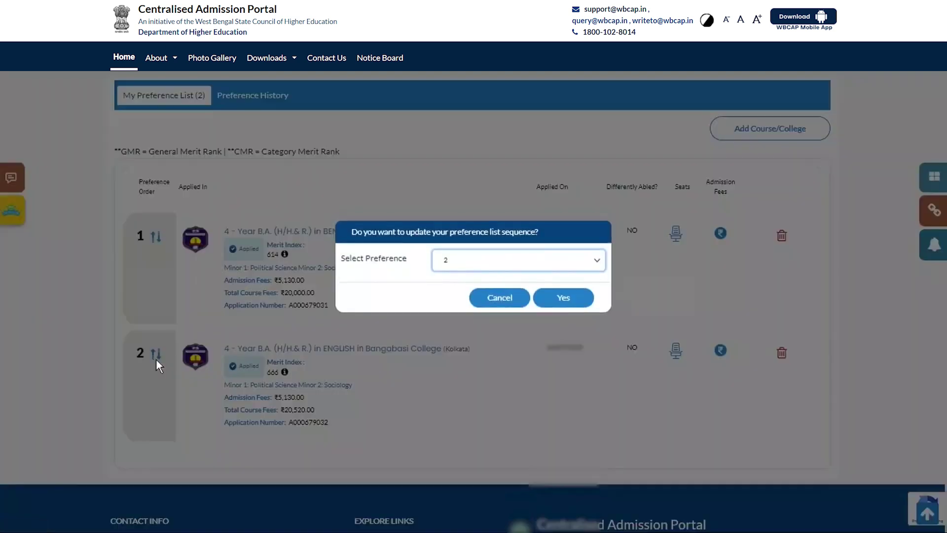
click(482, 265)
click(479, 277)
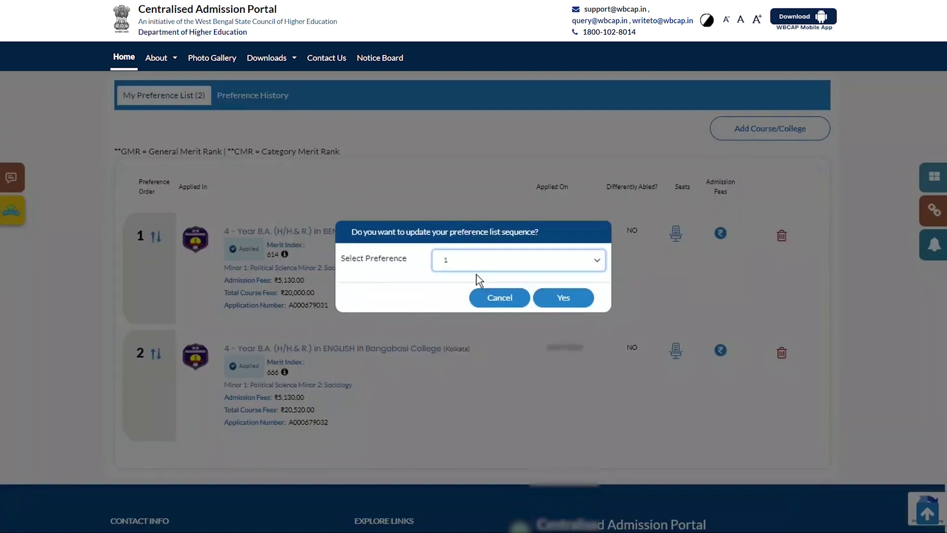
click(569, 305)
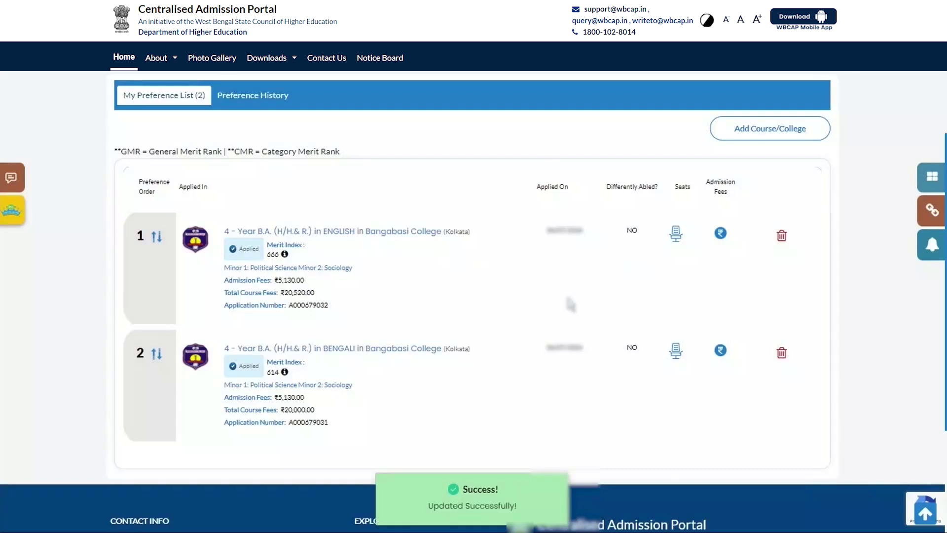
Step: Examine the course names in the reordered preference list and the merit index of the English entry
drag(317, 234, 425, 243)
drag(323, 350, 429, 363)
click(416, 258)
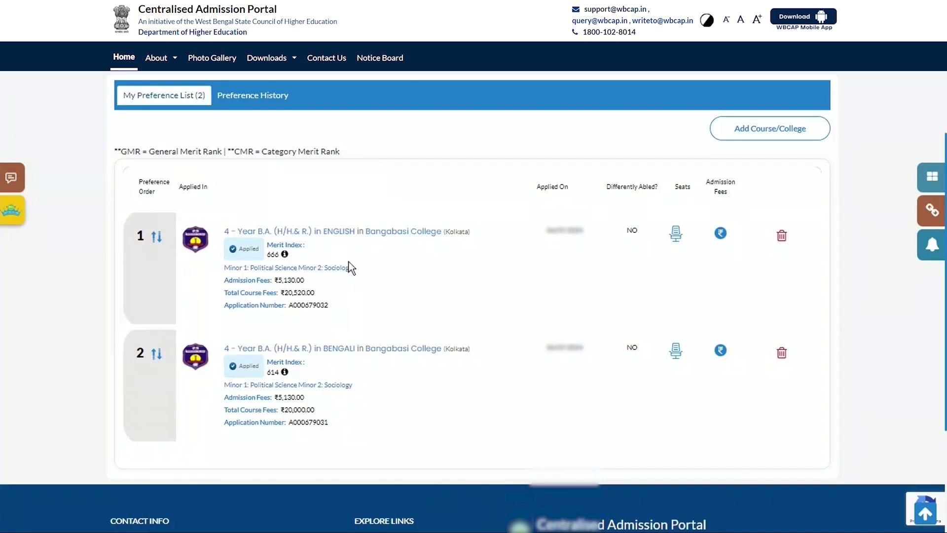
drag(266, 256, 279, 256)
click(296, 264)
Step: Return to the applicant dashboard, save the preferences and confirm submission of the application
click(932, 176)
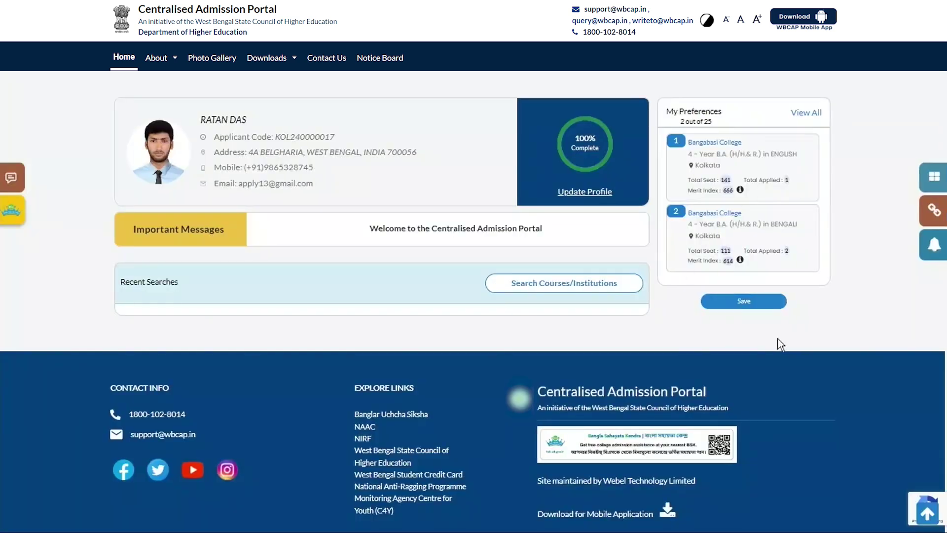
click(744, 302)
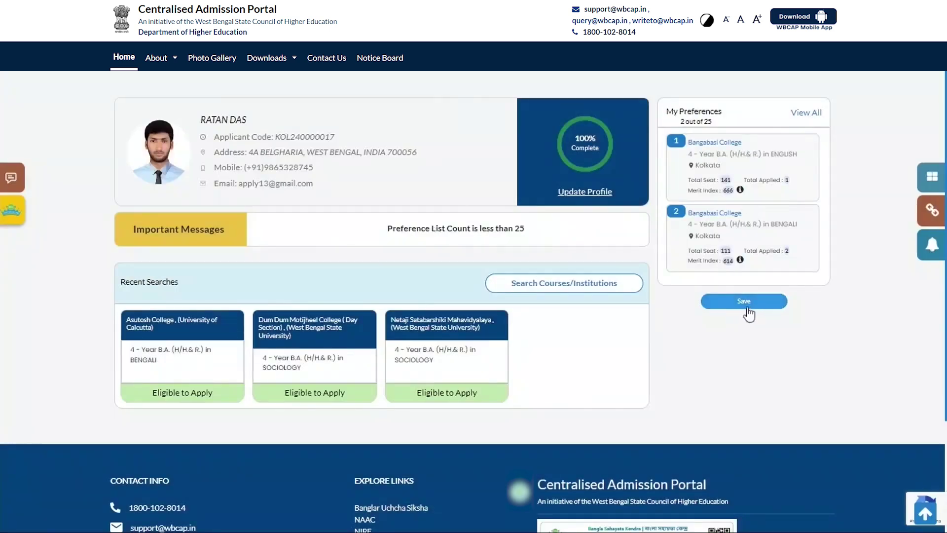
click(747, 307)
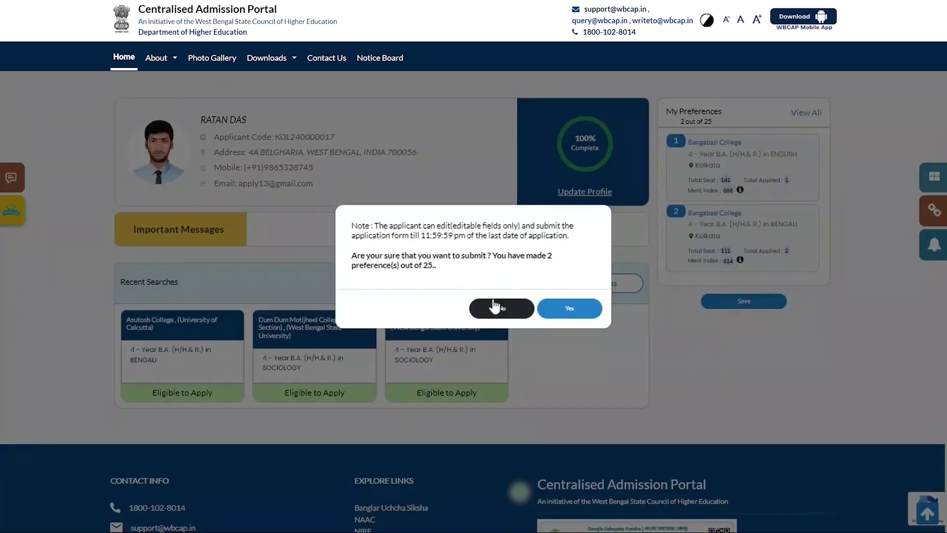
click(576, 318)
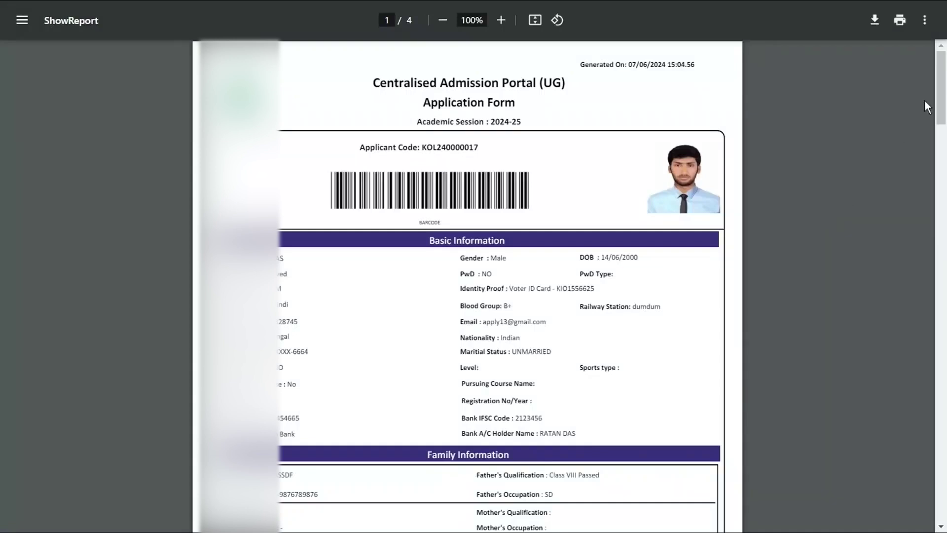
Step: Look through the pages of the generated application form, including its preference list and declaration
drag(939, 103, 937, 468)
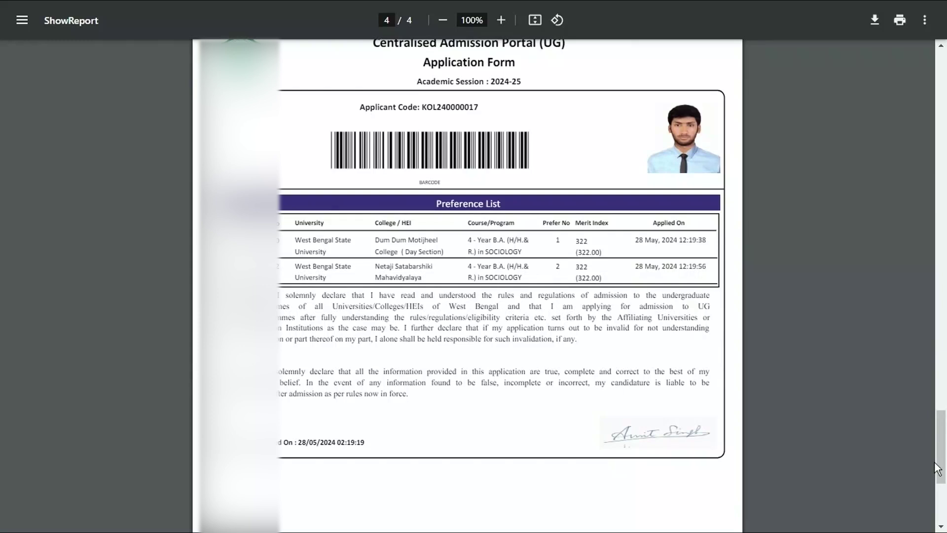
drag(939, 459, 944, 242)
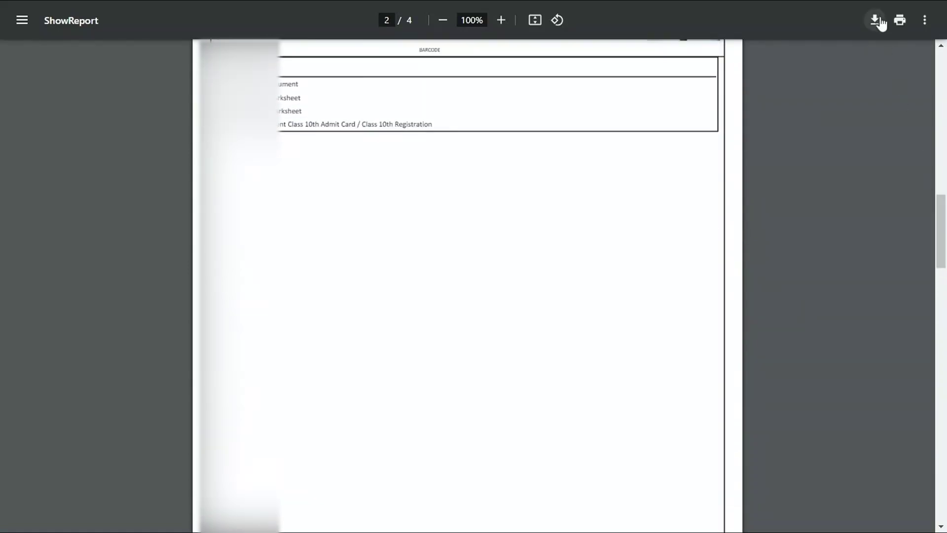